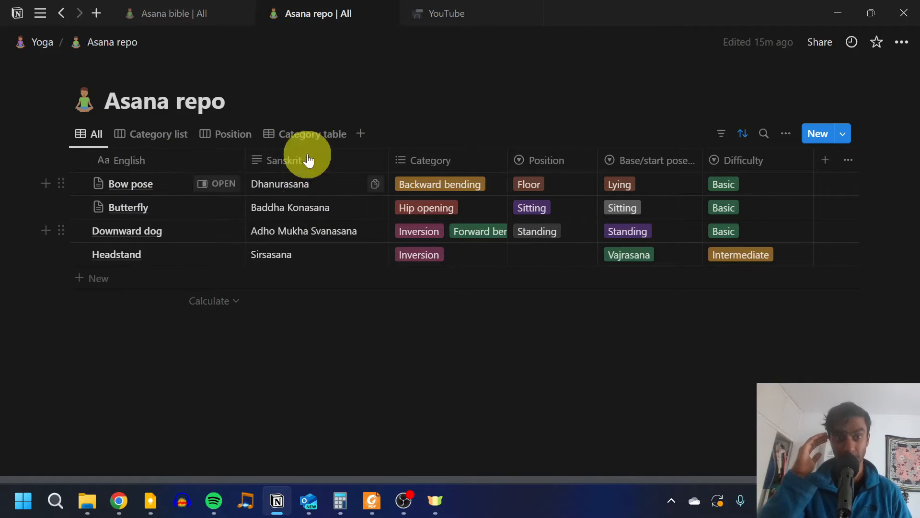
Step: Remove the ascending sort on English from the All view of the Asana repo database
click(742, 139)
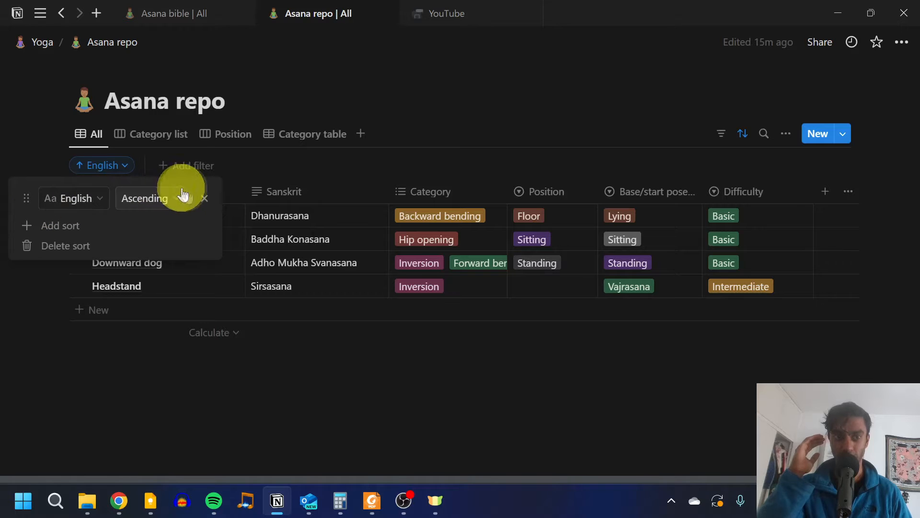
click(205, 201)
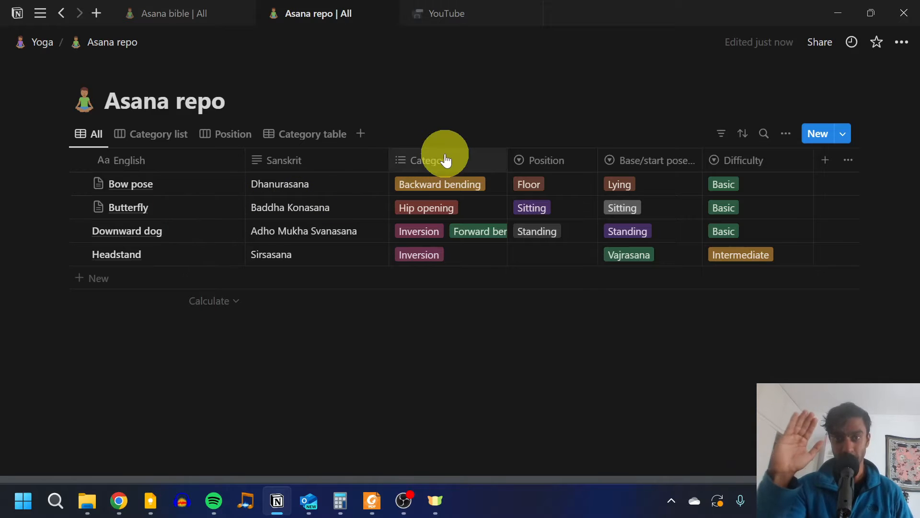
Step: Add the Balancing category to Bow pose and take it off again
click(470, 186)
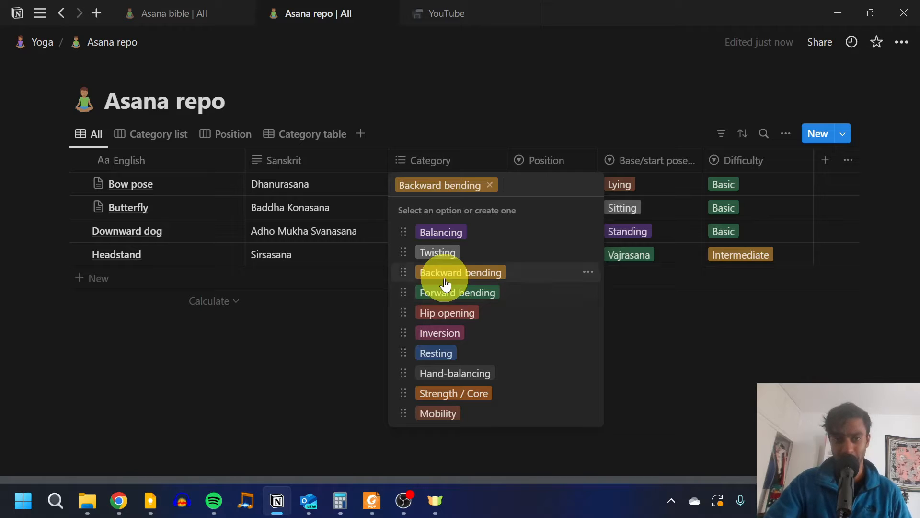
click(430, 235)
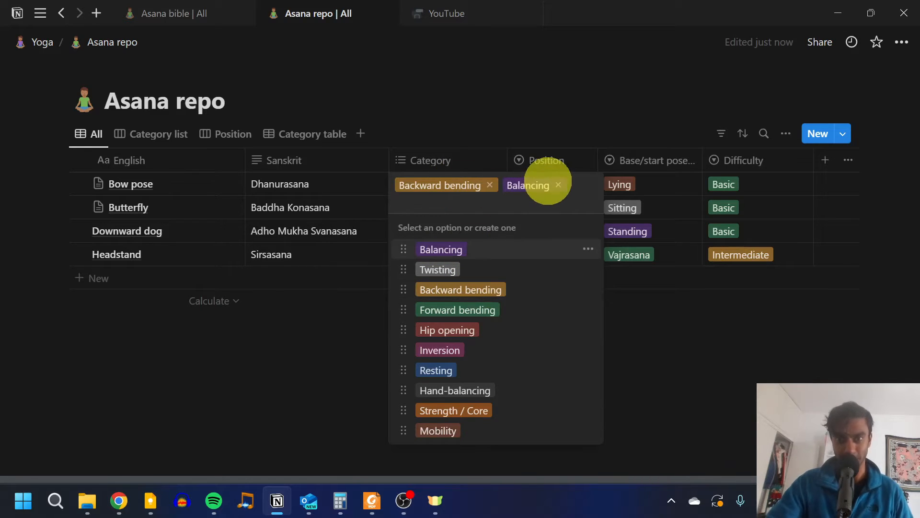
click(559, 186)
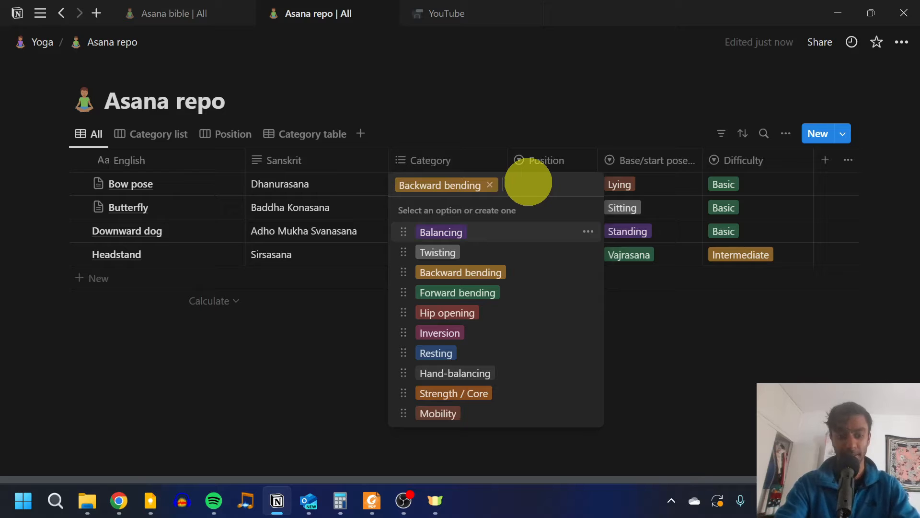
Step: Create a new category option "test cat" on Bow pose and delete that option from the database
text(test cat)
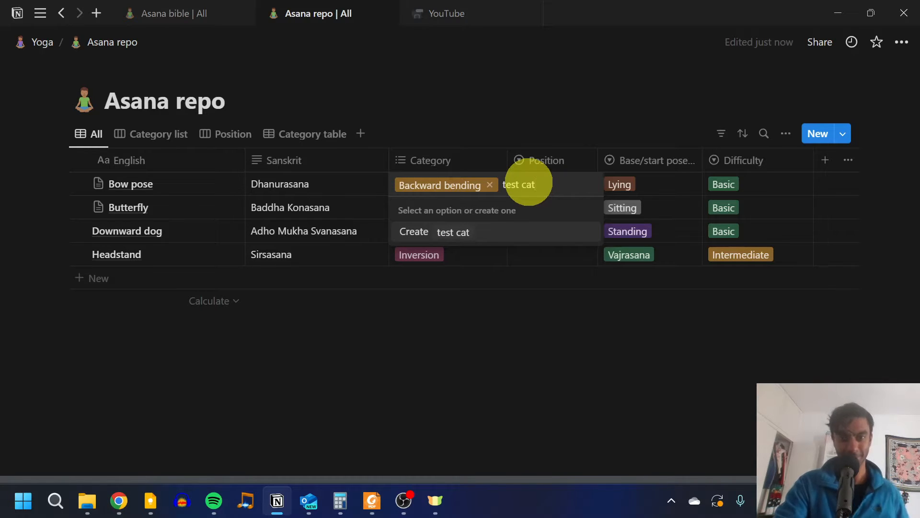
click(441, 232)
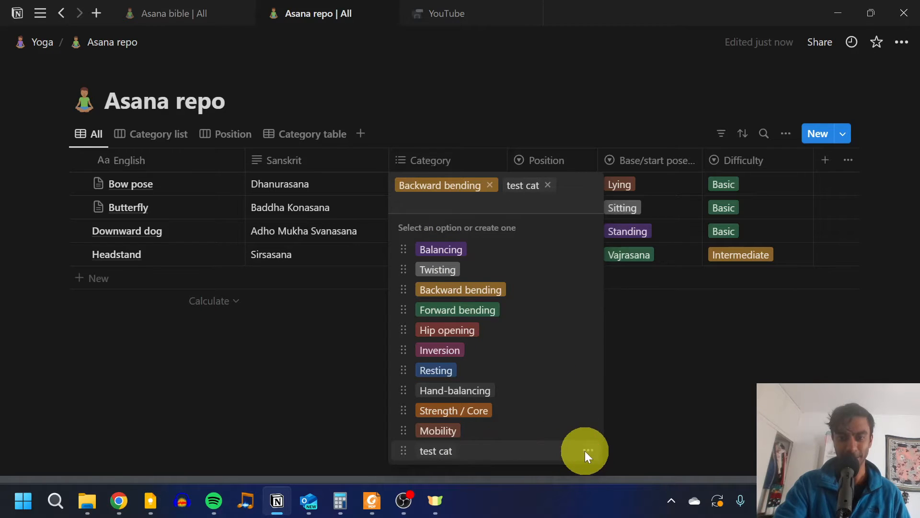
click(588, 452)
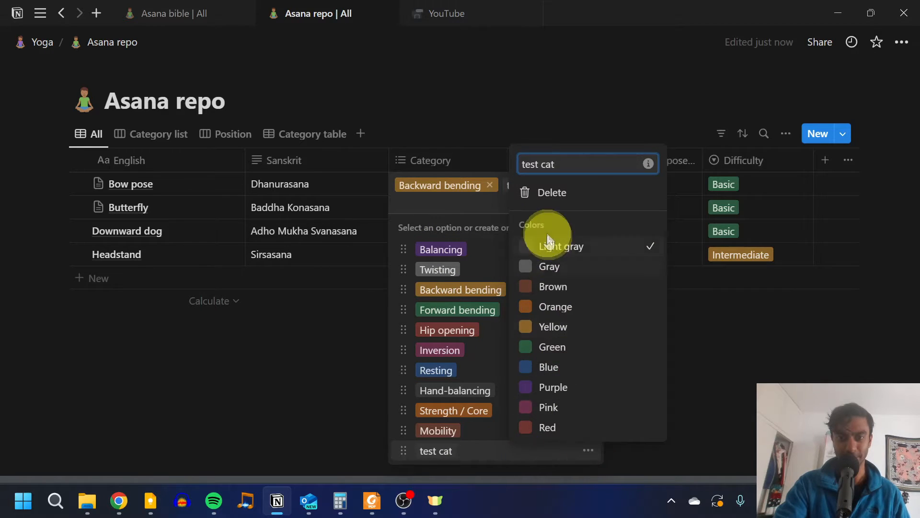
click(557, 192)
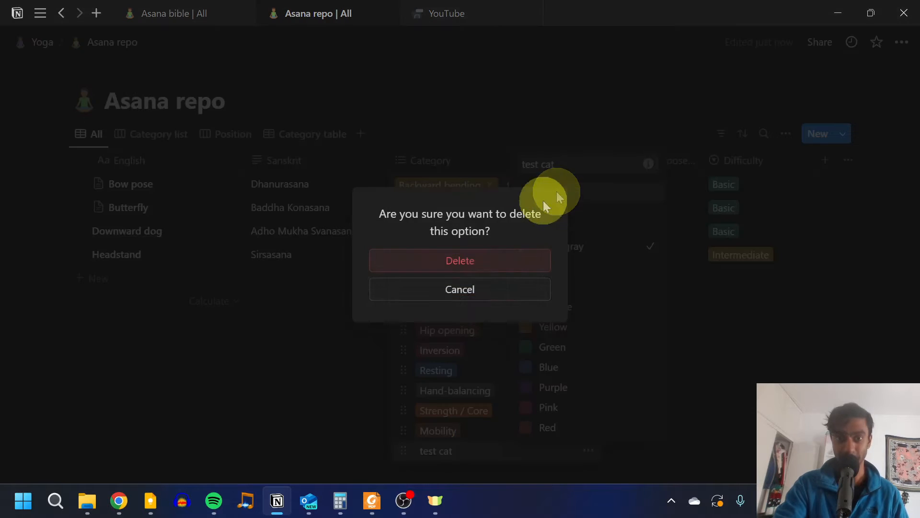
click(465, 264)
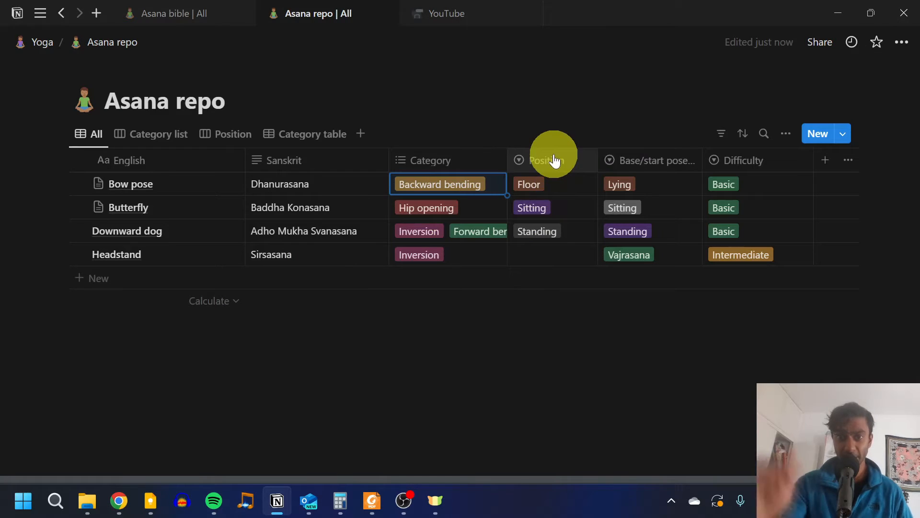
Step: Examine the available Position, Base/start pose and Difficulty options on the Bow pose entry without changing them
click(571, 191)
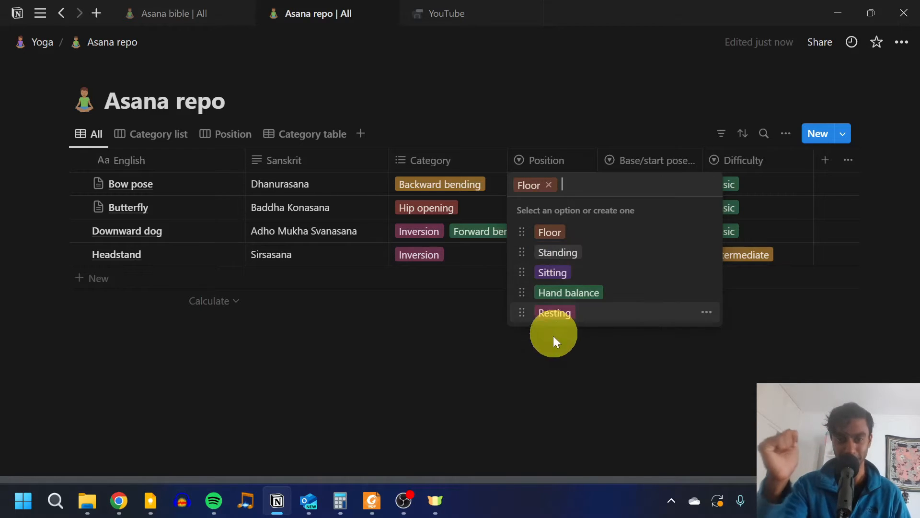
click(666, 184)
click(659, 183)
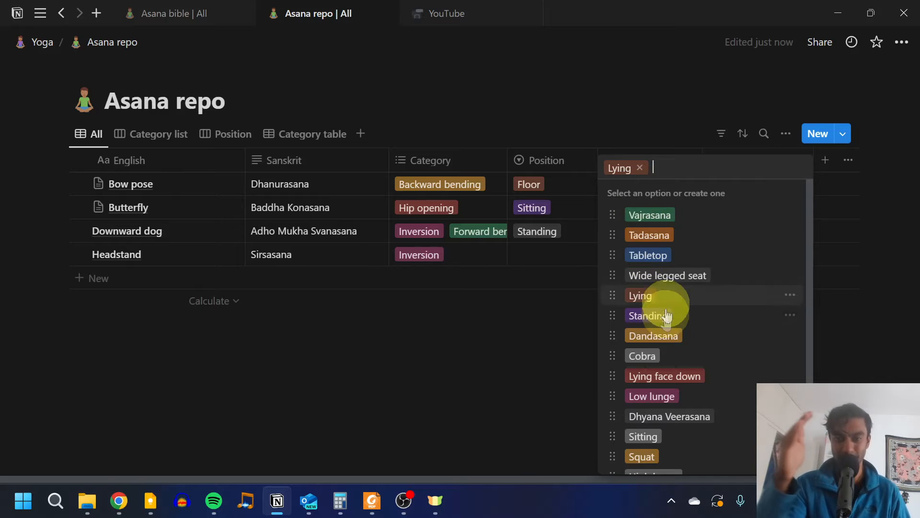
scroll(702, 363, down, 1)
scroll(661, 335, up, 1)
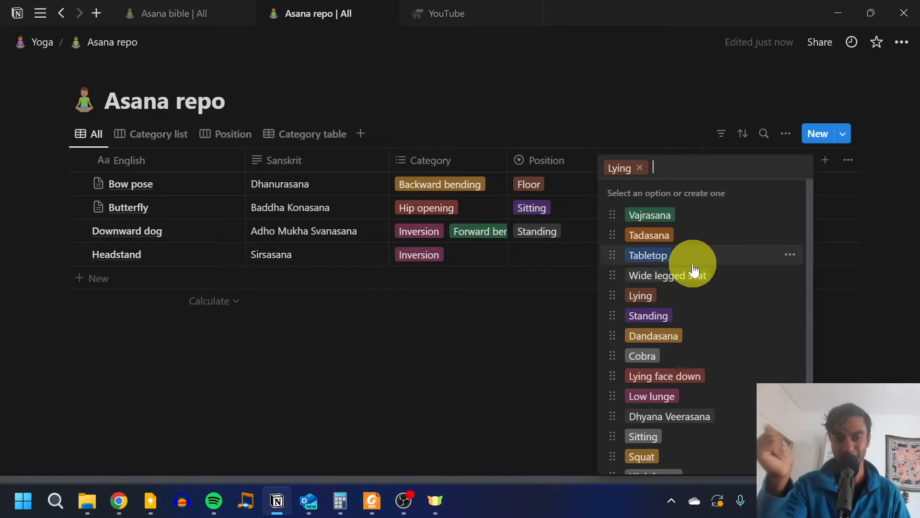
click(564, 369)
click(774, 184)
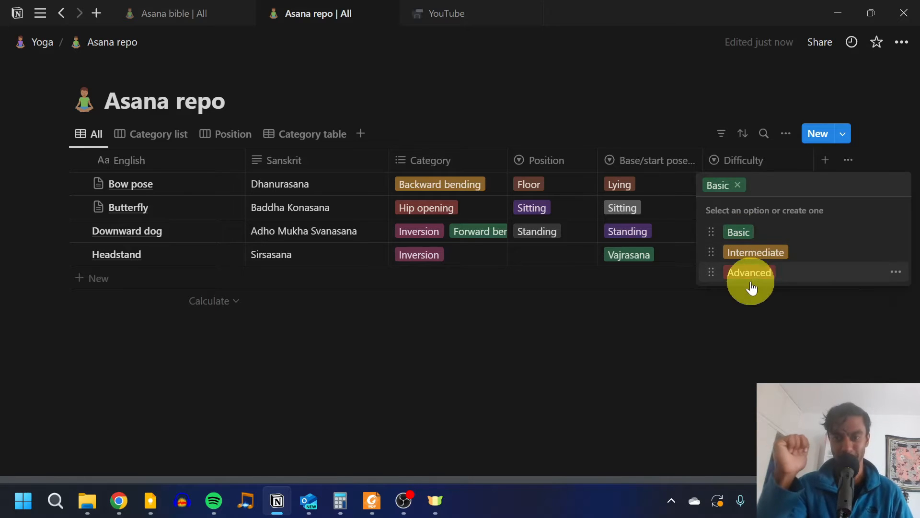
key(Escape)
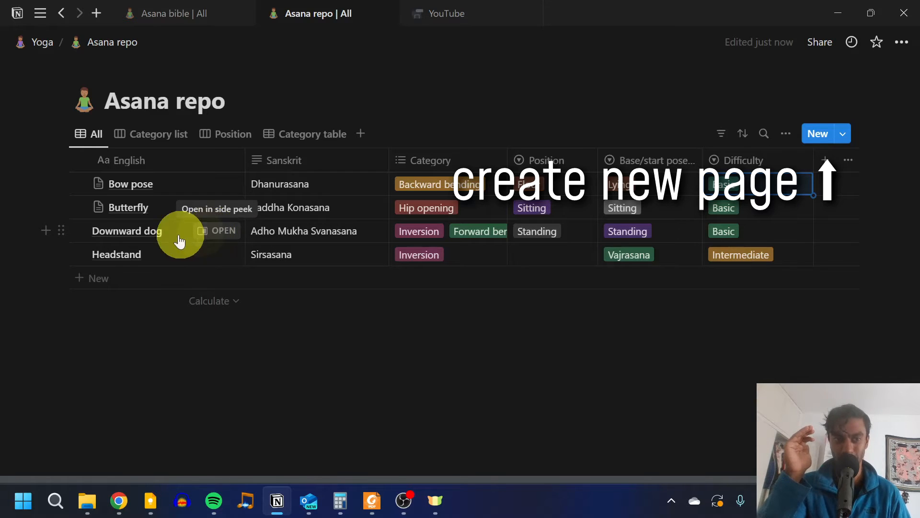
Step: Open the Downward dog entry in a side peek and apply the "Asana info page" template to it
click(211, 237)
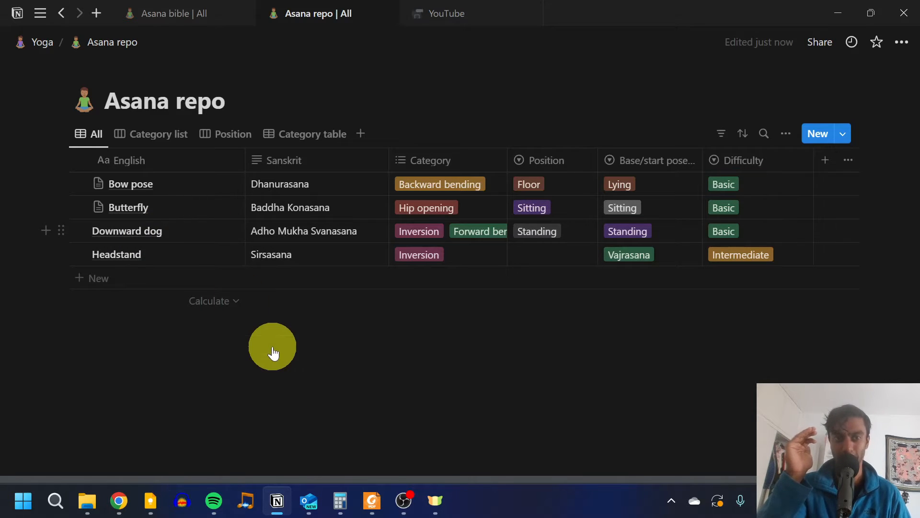
scroll(511, 323, down, 4)
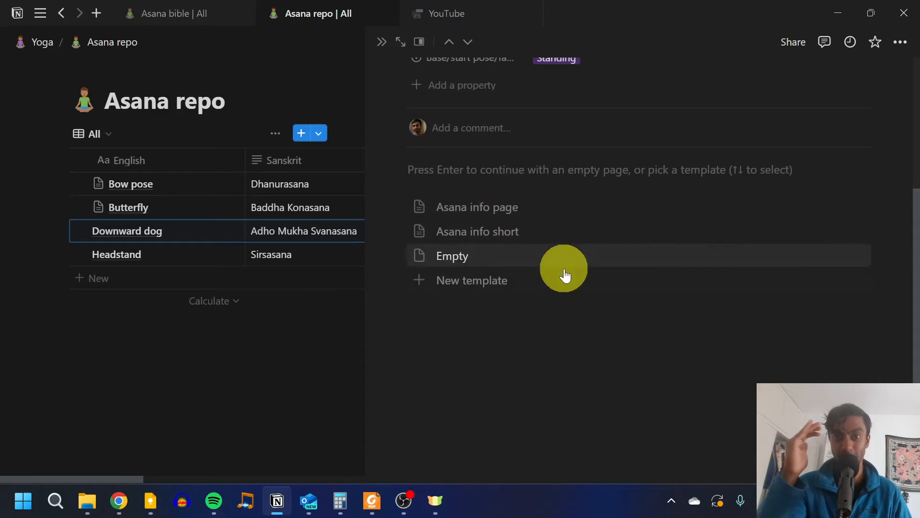
click(543, 211)
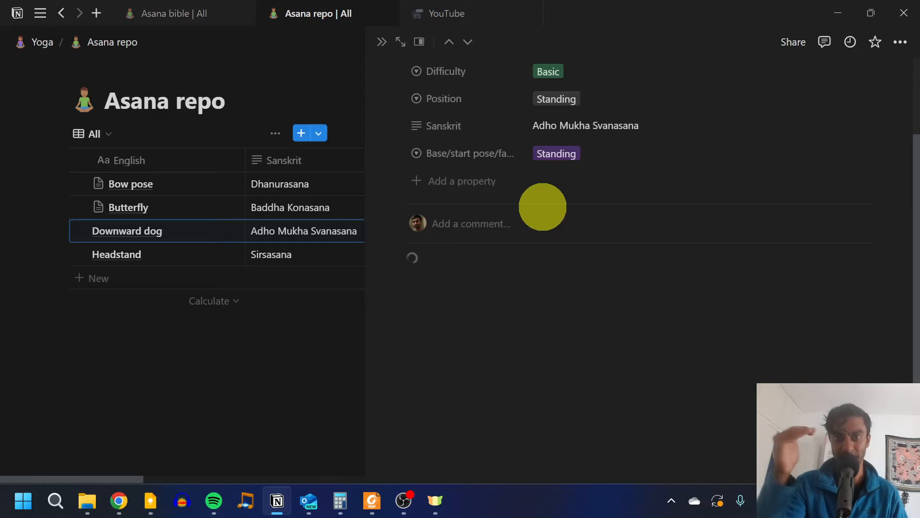
Step: Review the template sections on the Downward dog page, from Entering through to Contra-indications
scroll(528, 326, down, 9)
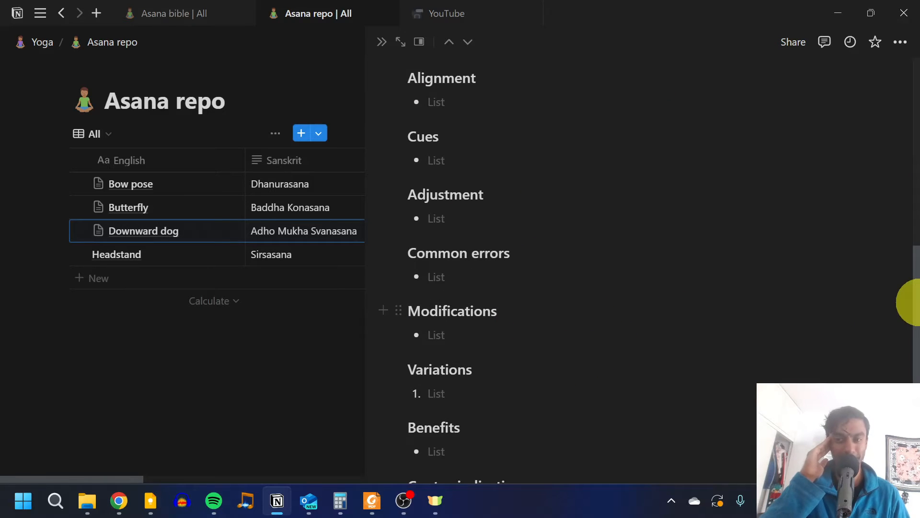
drag(916, 317, 911, 212)
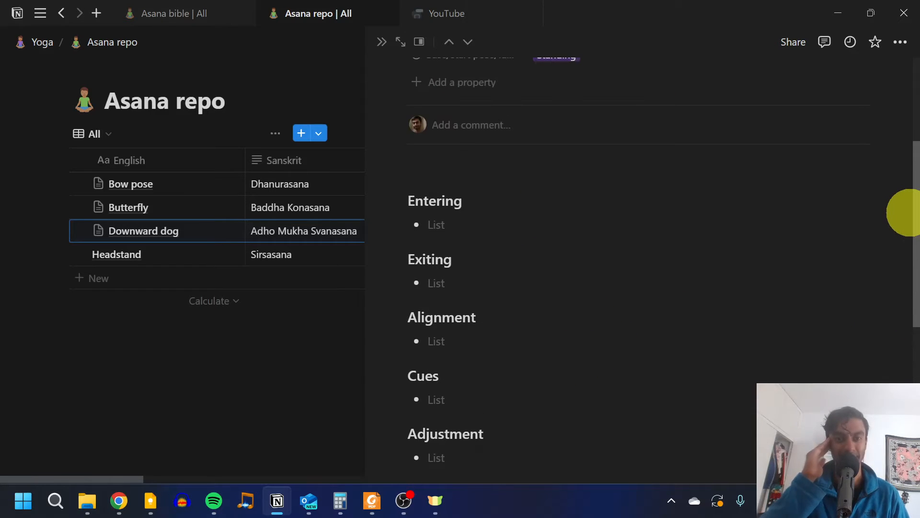
drag(908, 212, 908, 355)
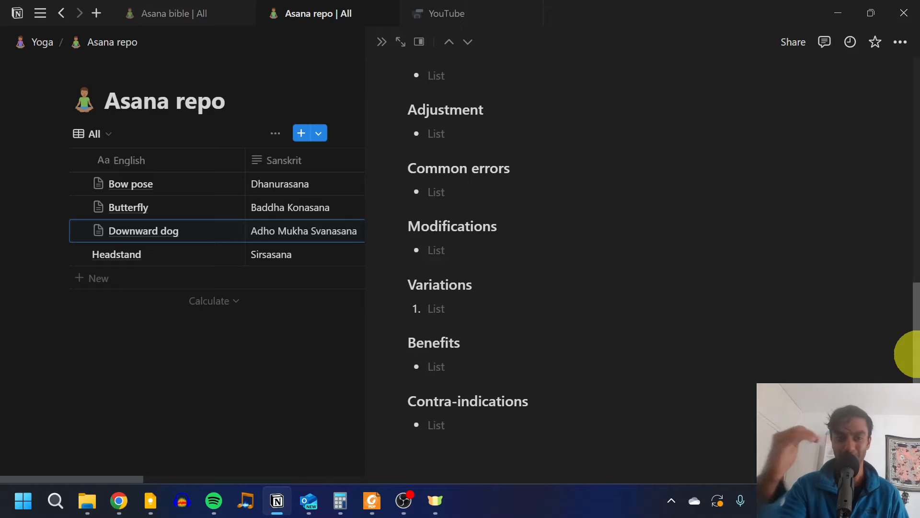
drag(918, 354, 918, 354)
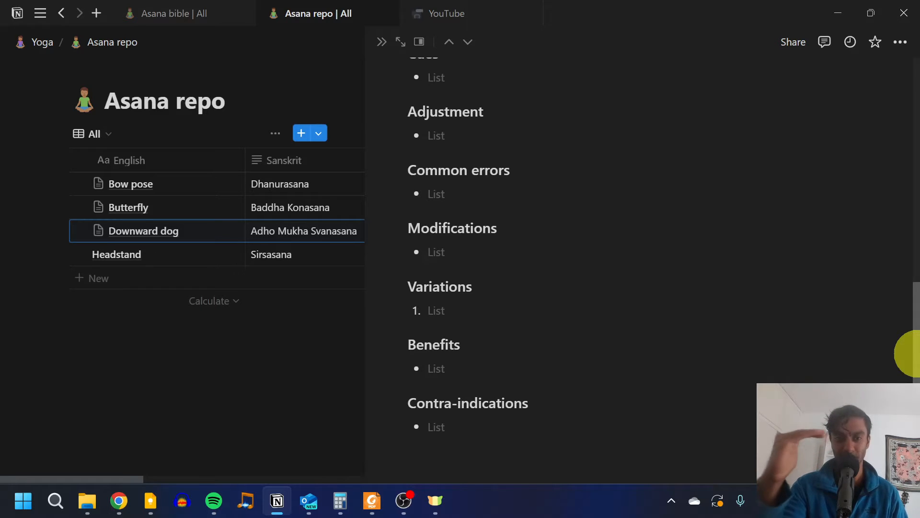
drag(911, 353, 904, 231)
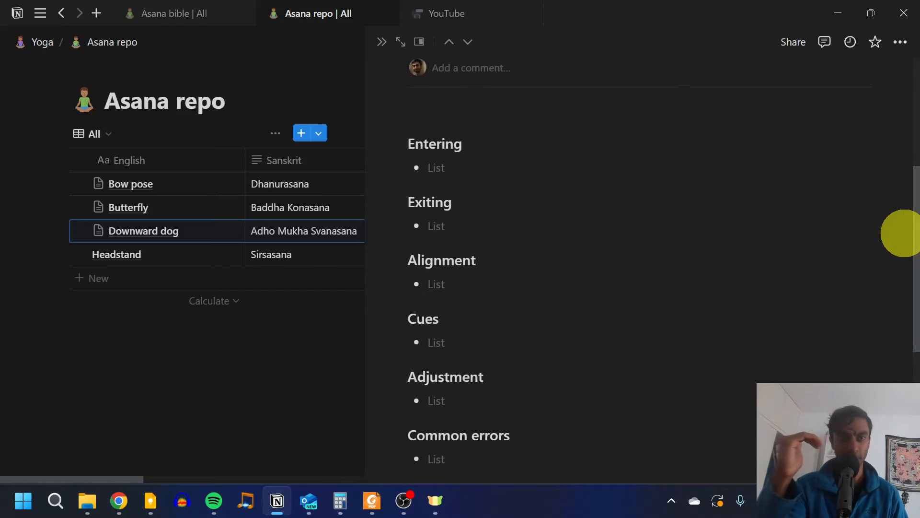
Step: Read the Downward facing dog page in the Asana bible database, and close the Downward dog page in Asana repo
click(163, 22)
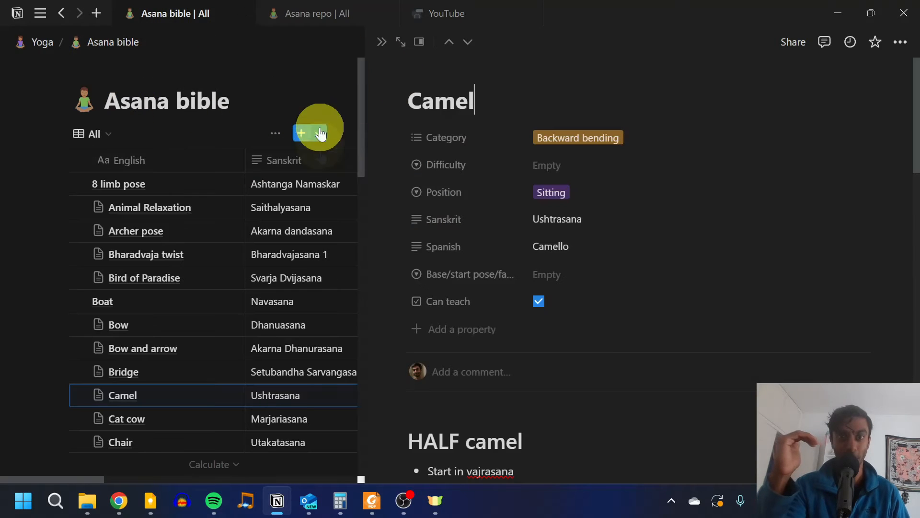
scroll(129, 336, down, 7)
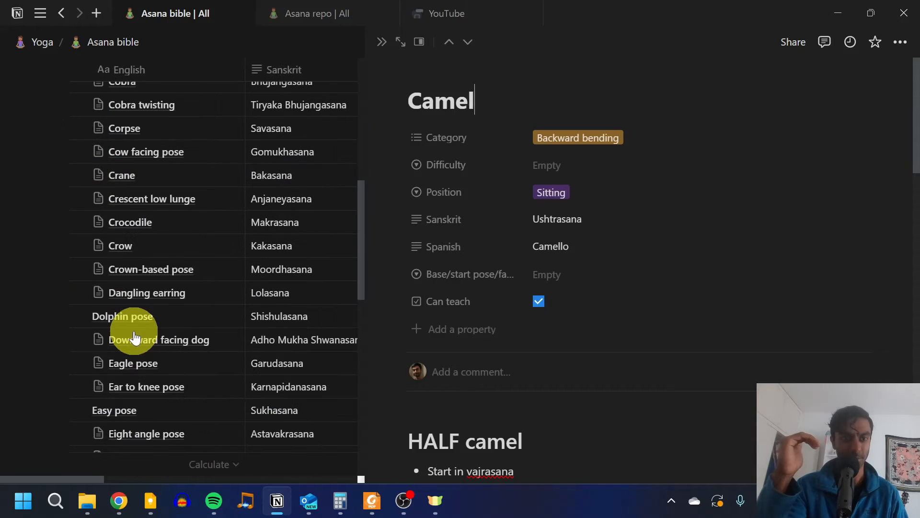
click(218, 341)
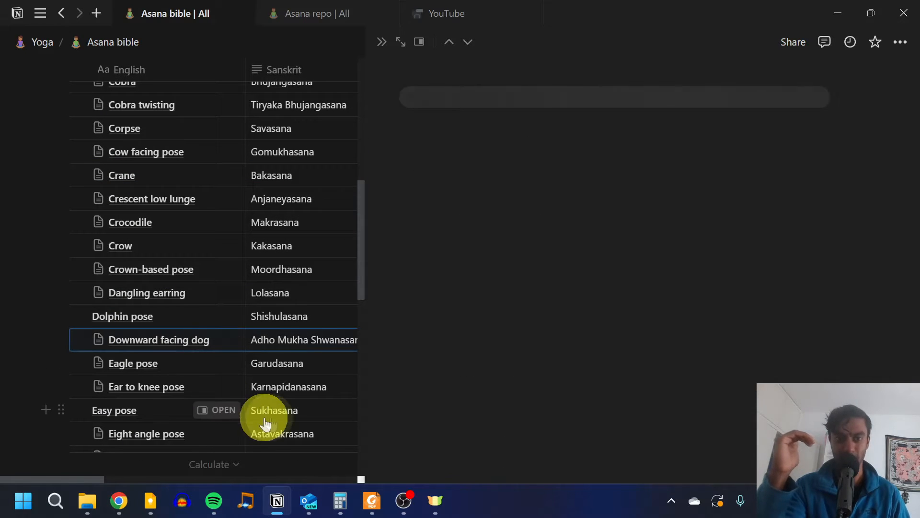
drag(912, 90, 904, 375)
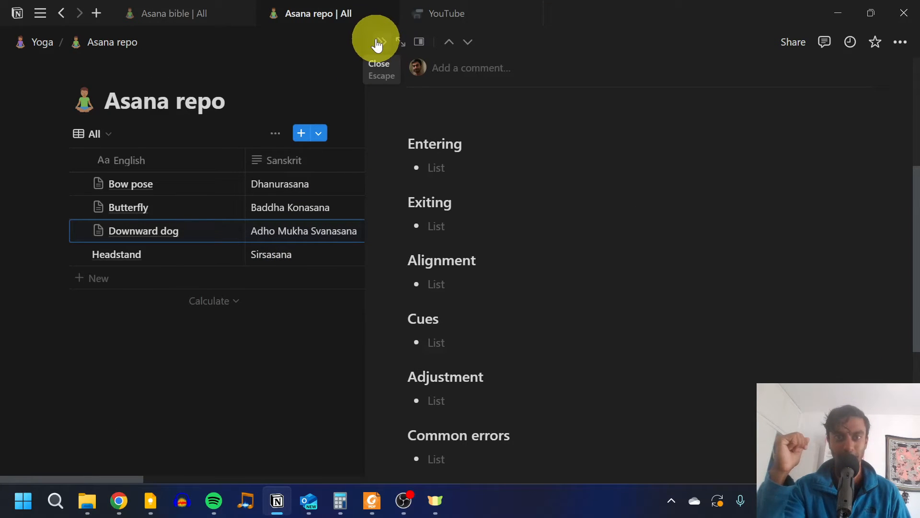
click(380, 44)
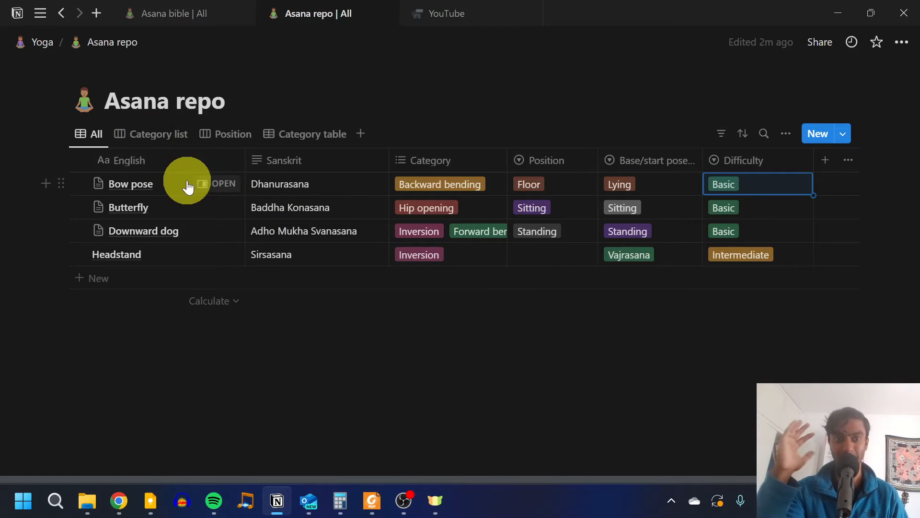
Step: Switch Asana repo to the Category list board view and sub-group it by Difficulty
click(151, 137)
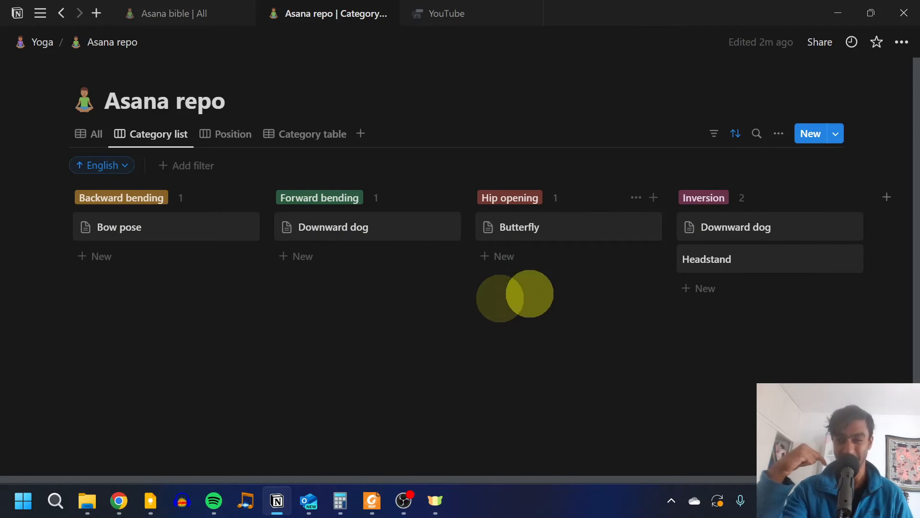
click(778, 143)
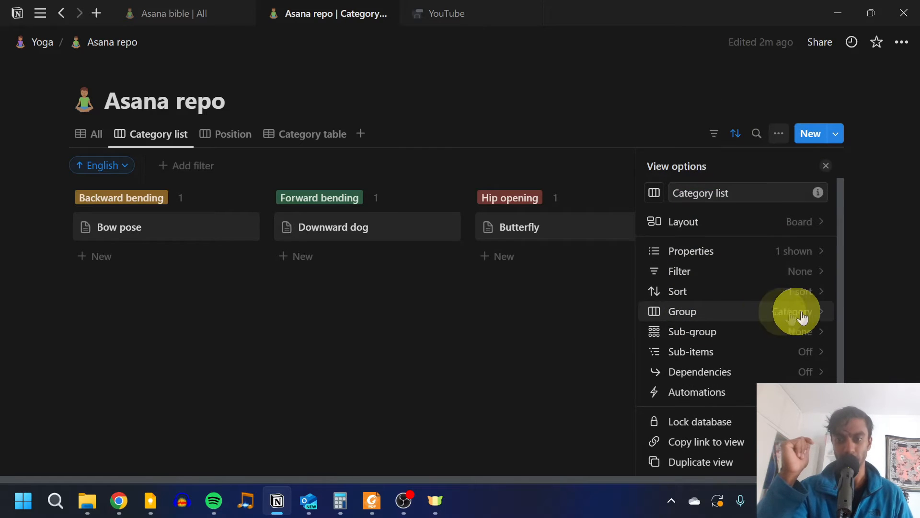
click(740, 344)
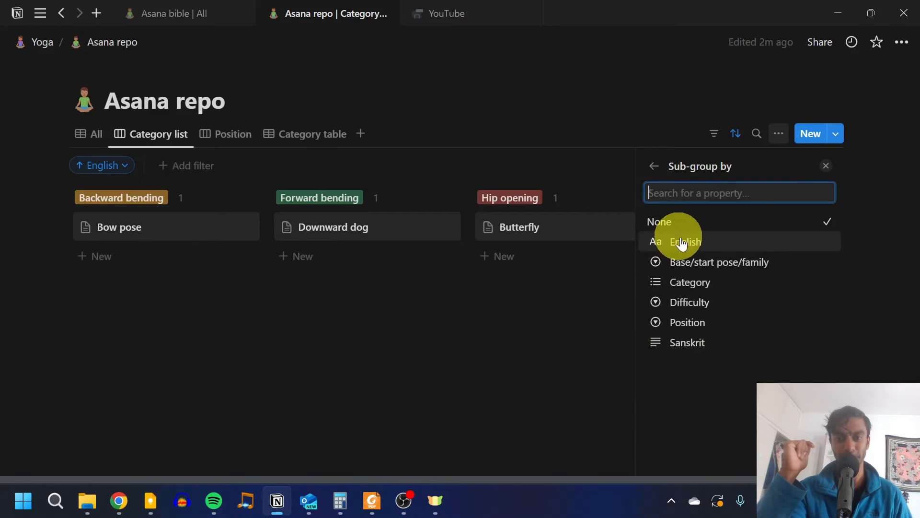
click(712, 304)
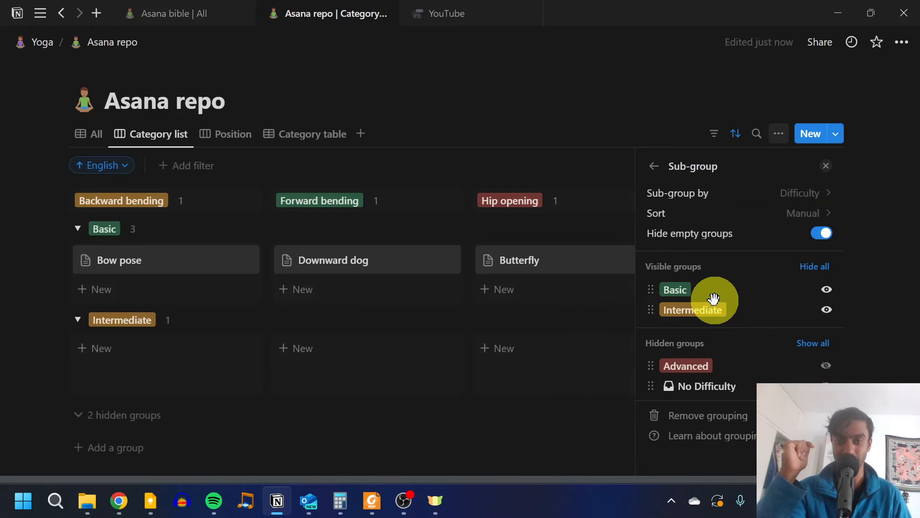
click(825, 167)
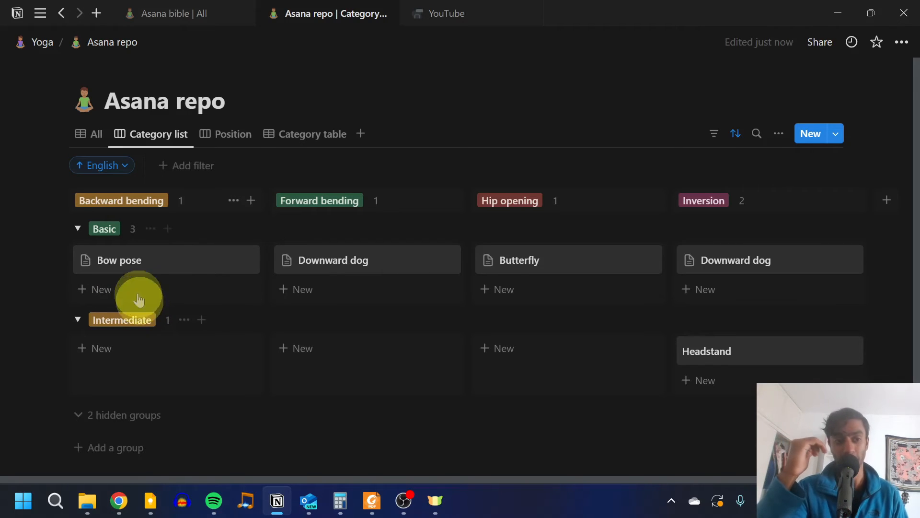
Step: Remove the sub-grouping from the Category list board by setting its Sub-group by option to None
click(779, 134)
click(752, 337)
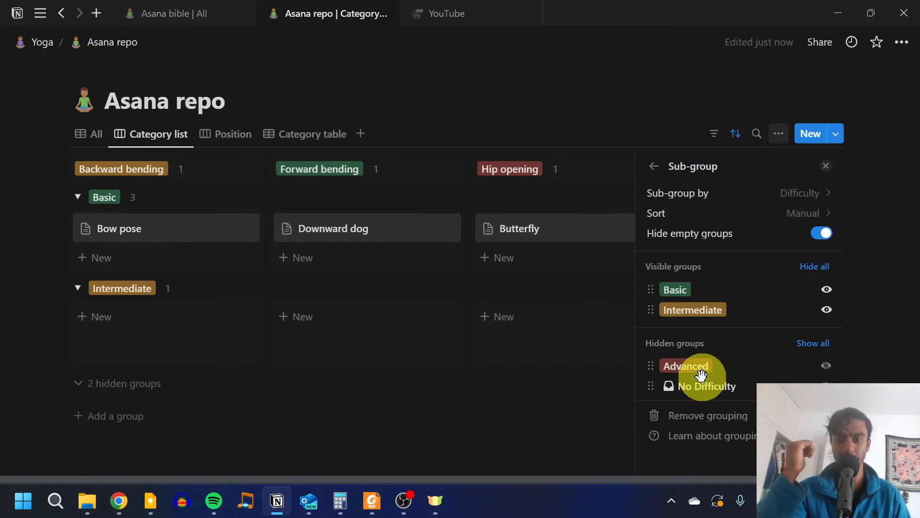
click(746, 192)
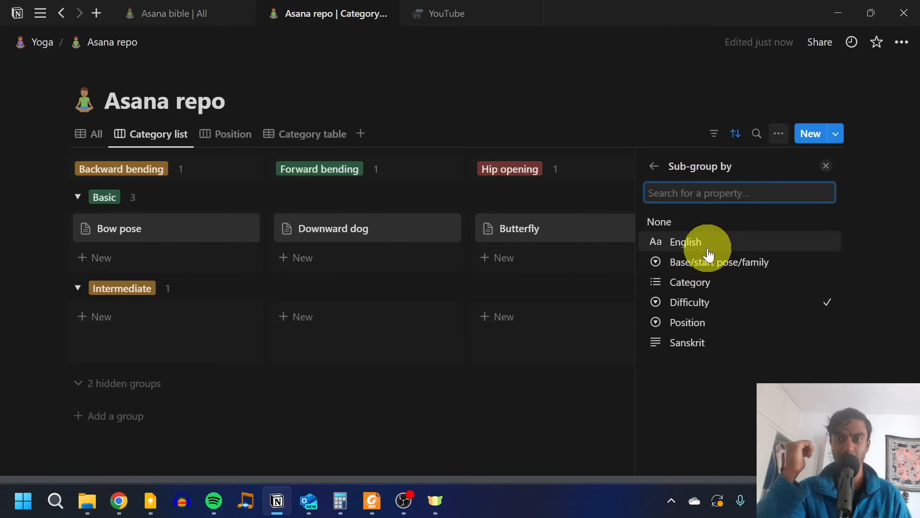
click(688, 221)
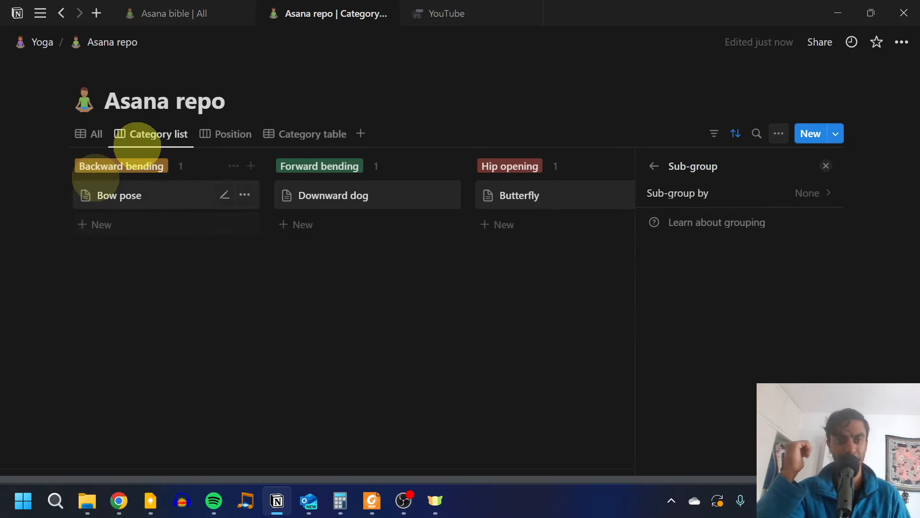
Step: Switch Asana repo to the Position board view and sub-group it by Category
click(217, 139)
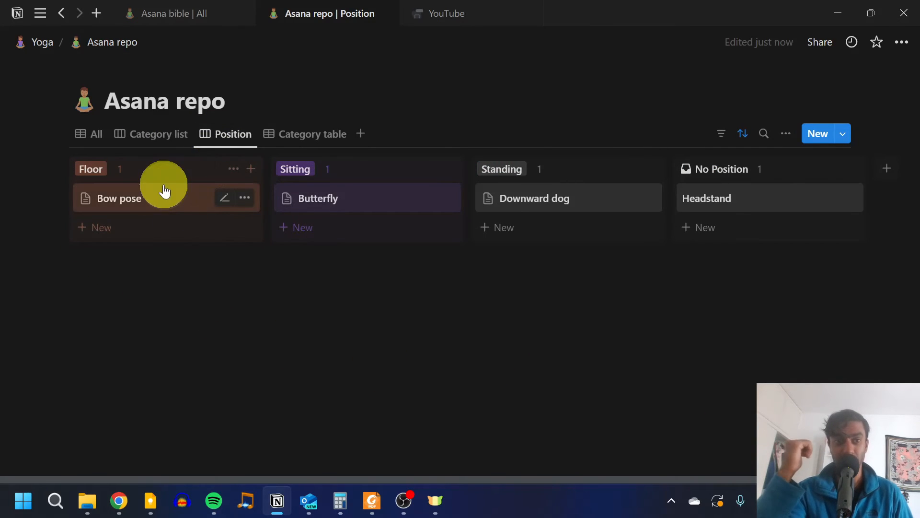
click(786, 133)
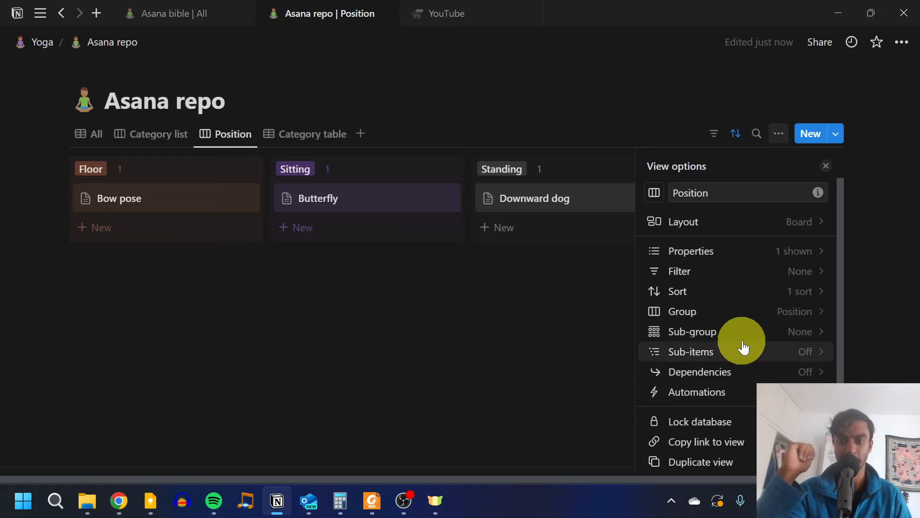
click(714, 333)
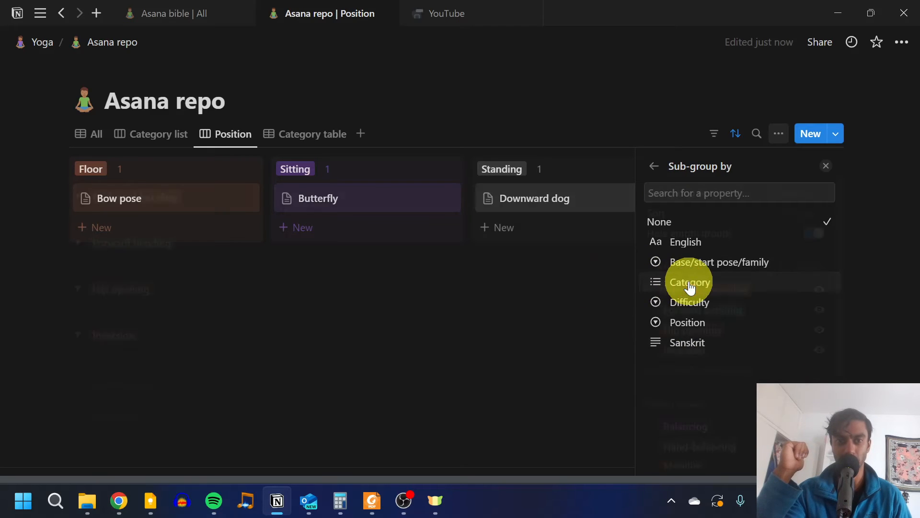
click(689, 282)
click(3, 288)
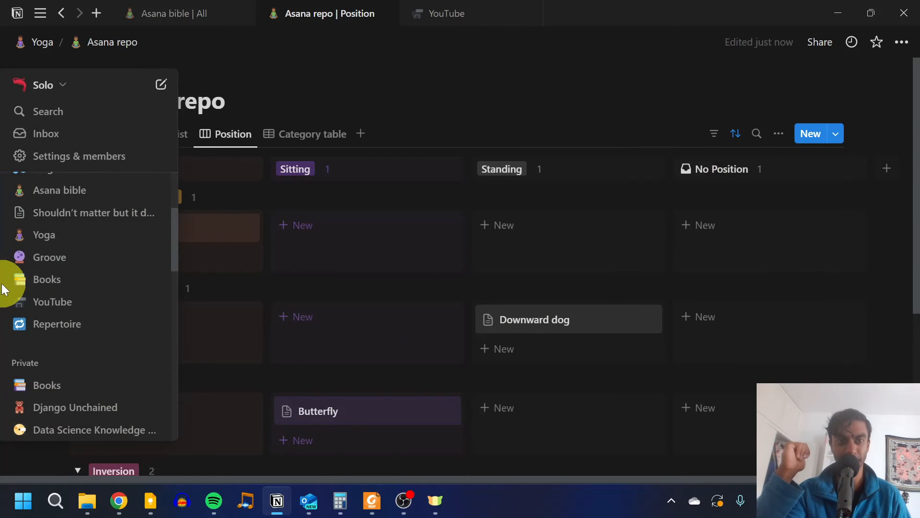
Step: Review the category sub-groups on the Position board and the groups in the Category table view
scroll(468, 288, down, 4)
scroll(458, 290, up, 4)
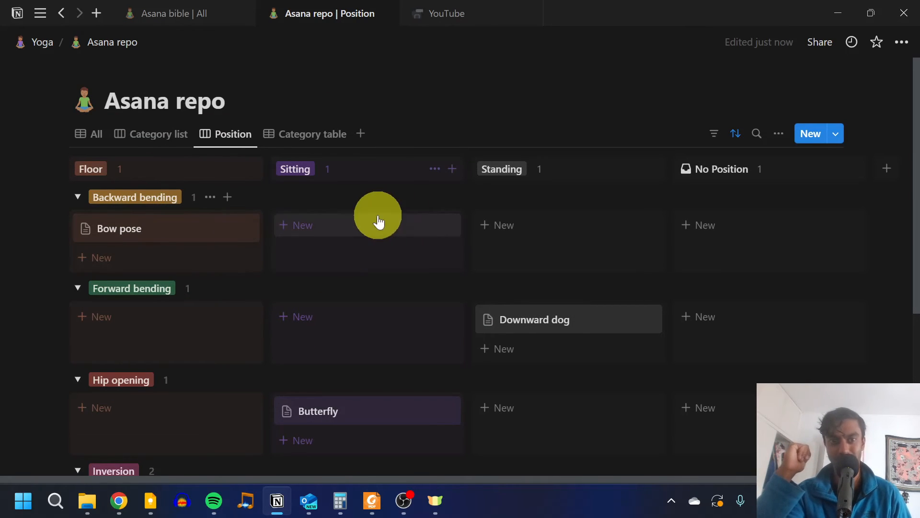
scroll(349, 273, down, 5)
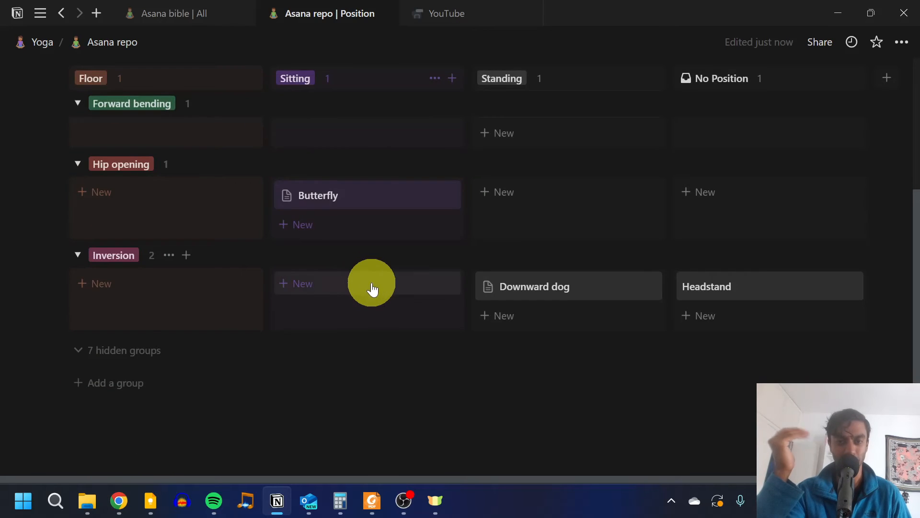
scroll(370, 288, up, 5)
scroll(372, 288, down, 5)
scroll(372, 282, up, 5)
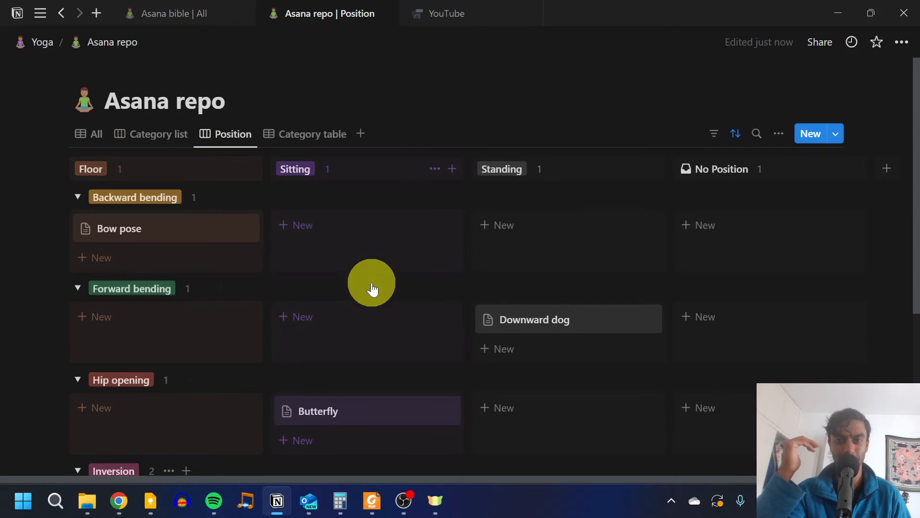
click(302, 141)
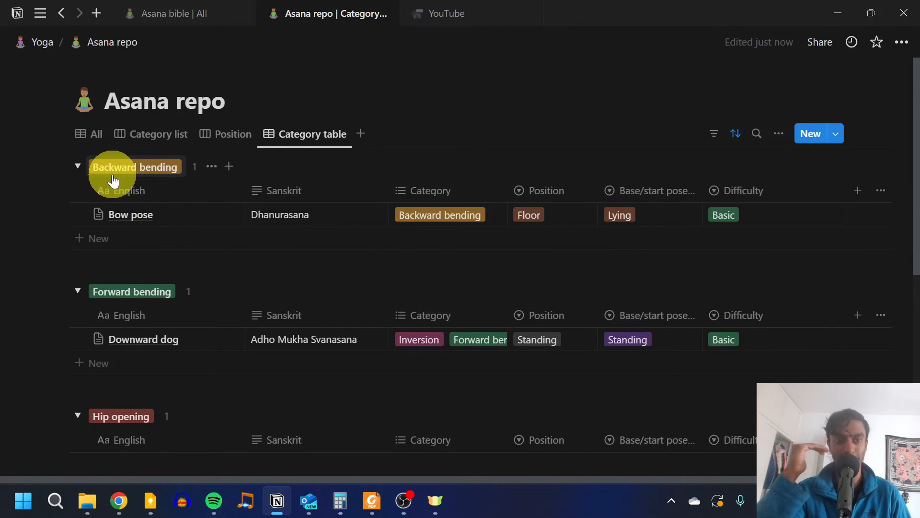
scroll(164, 250, down, 6)
scroll(164, 251, up, 6)
Step: From the All view, open Downward dog in a side peek and insert a link to the Bow pose page above Entering
click(99, 139)
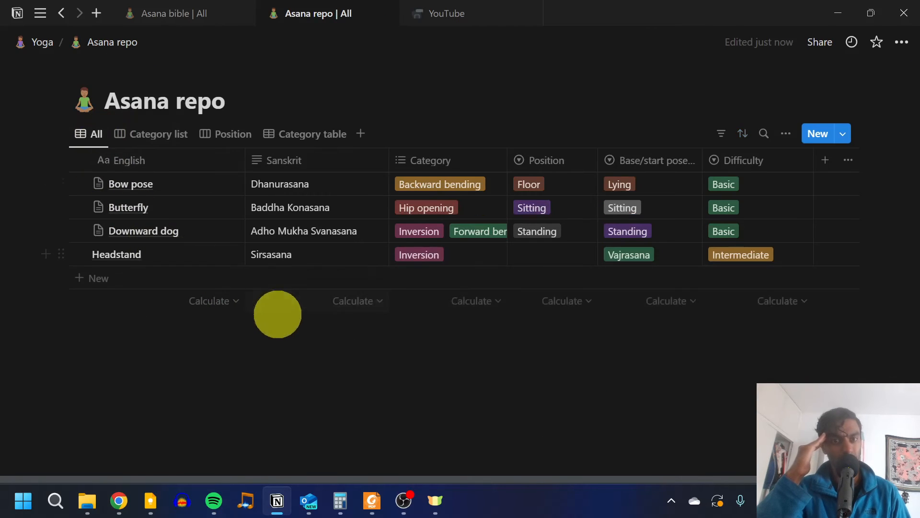
click(218, 232)
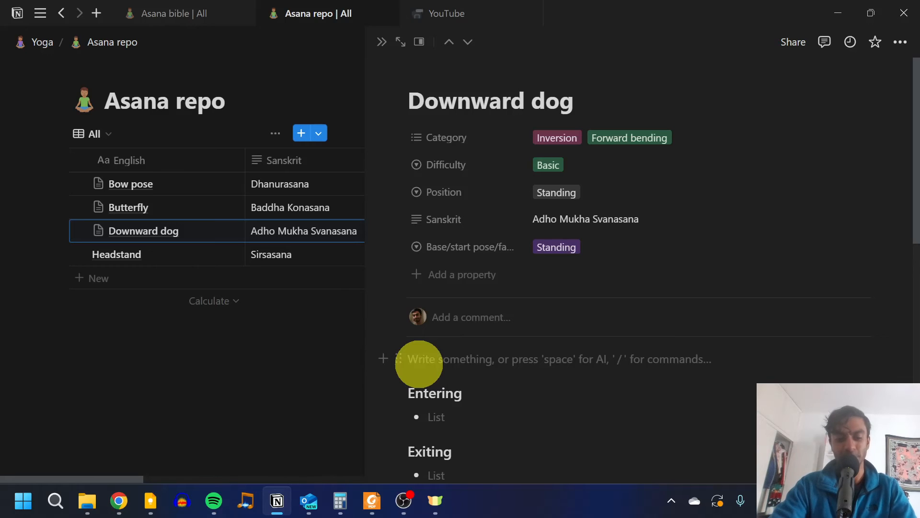
text(@)
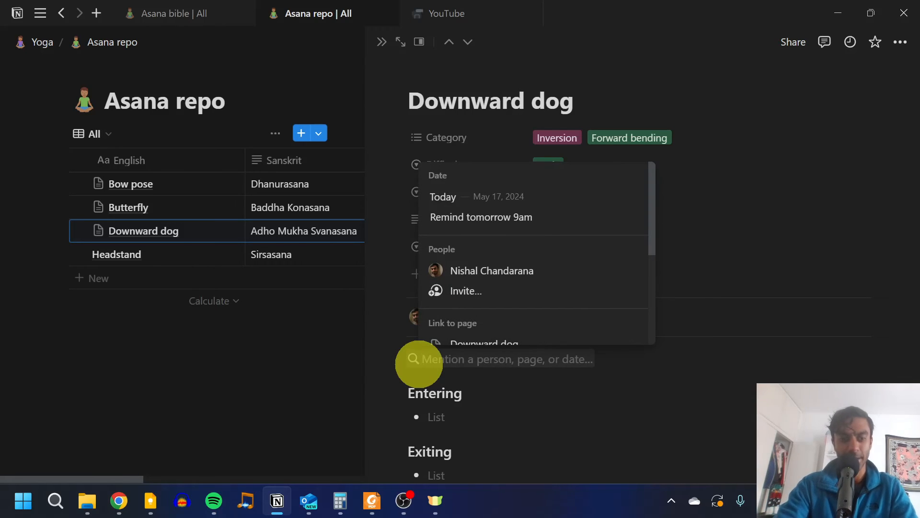
text(bow)
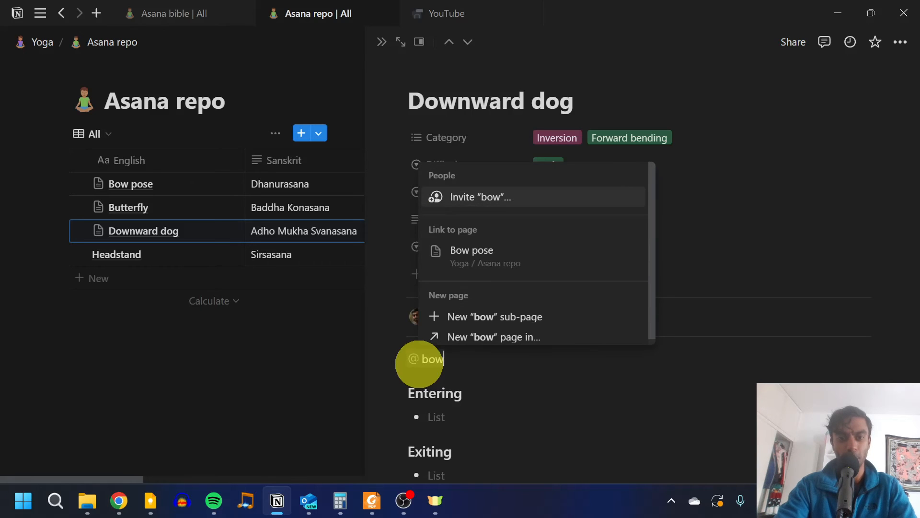
text( pose)
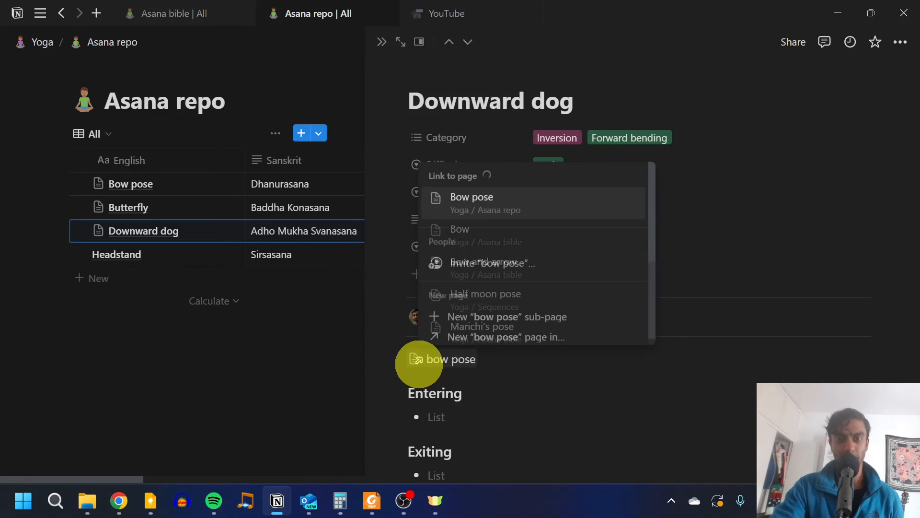
click(494, 199)
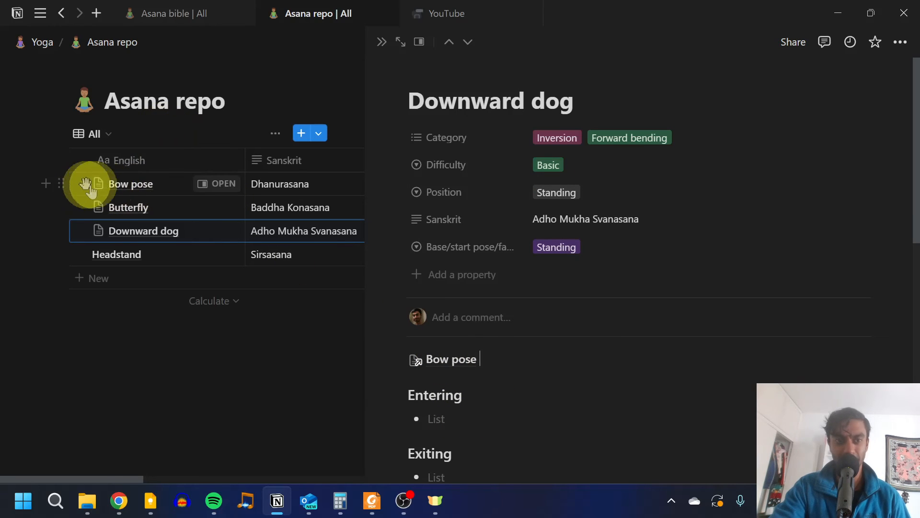
drag(62, 182, 98, 180)
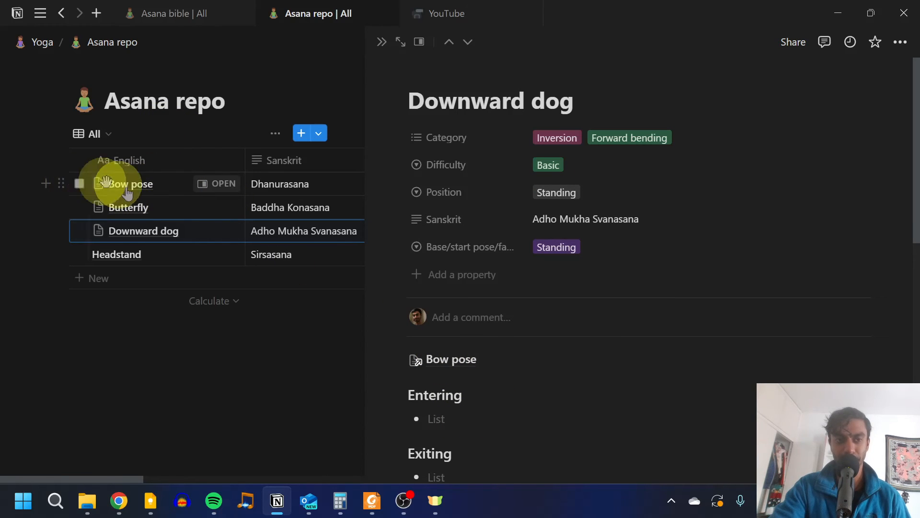
Step: Follow the Bow pose link on the Downward dog page, review that page's properties and template sections, and close it
mouse_move(432, 365)
click(432, 364)
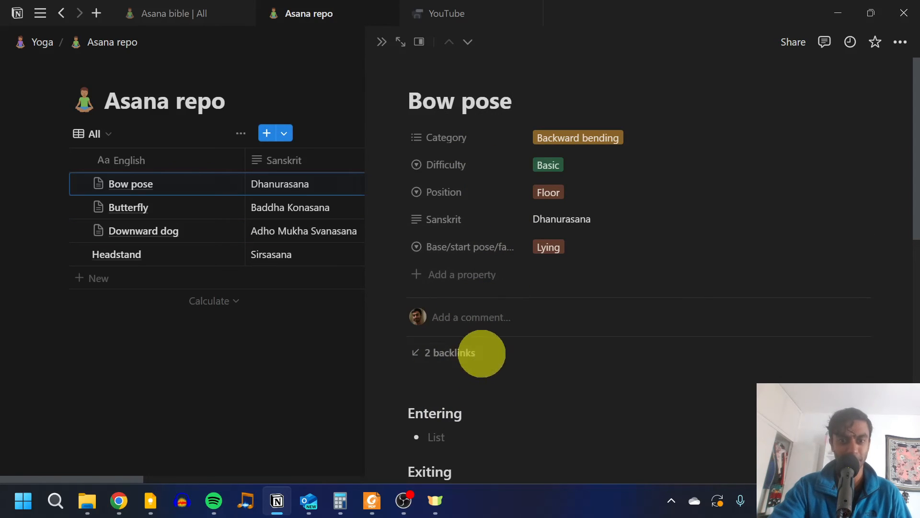
scroll(559, 403, down, 5)
scroll(556, 379, up, 3)
scroll(551, 370, down, 5)
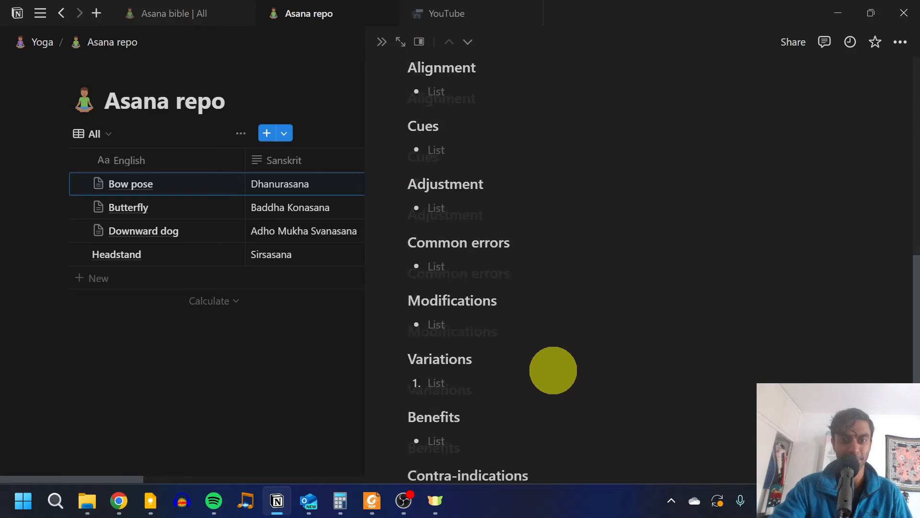
scroll(480, 288, up, 8)
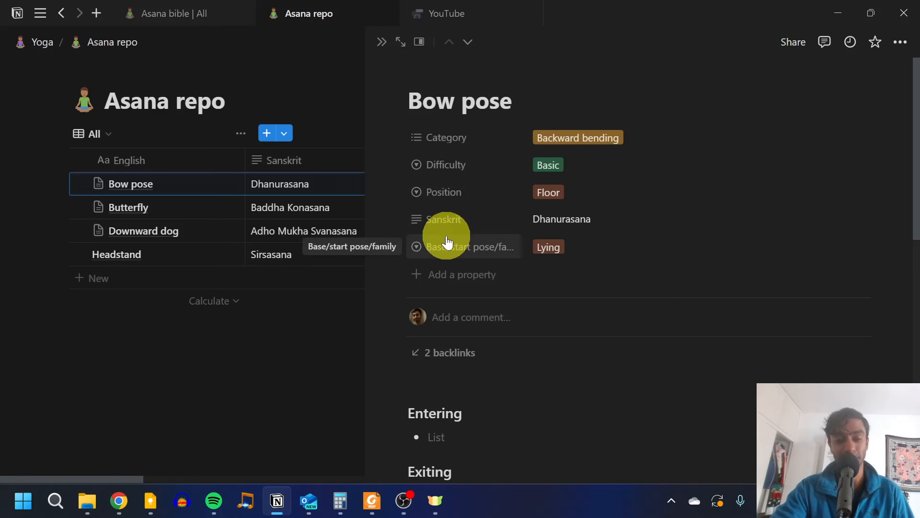
click(168, 388)
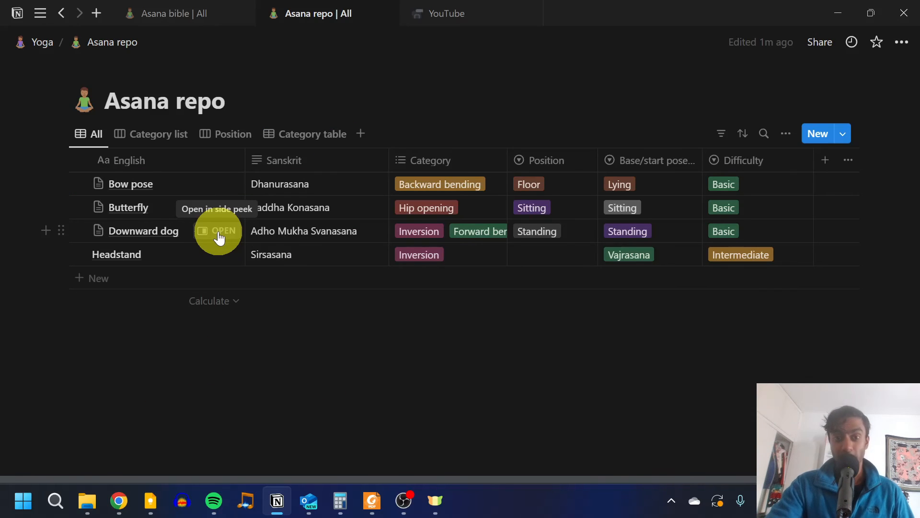